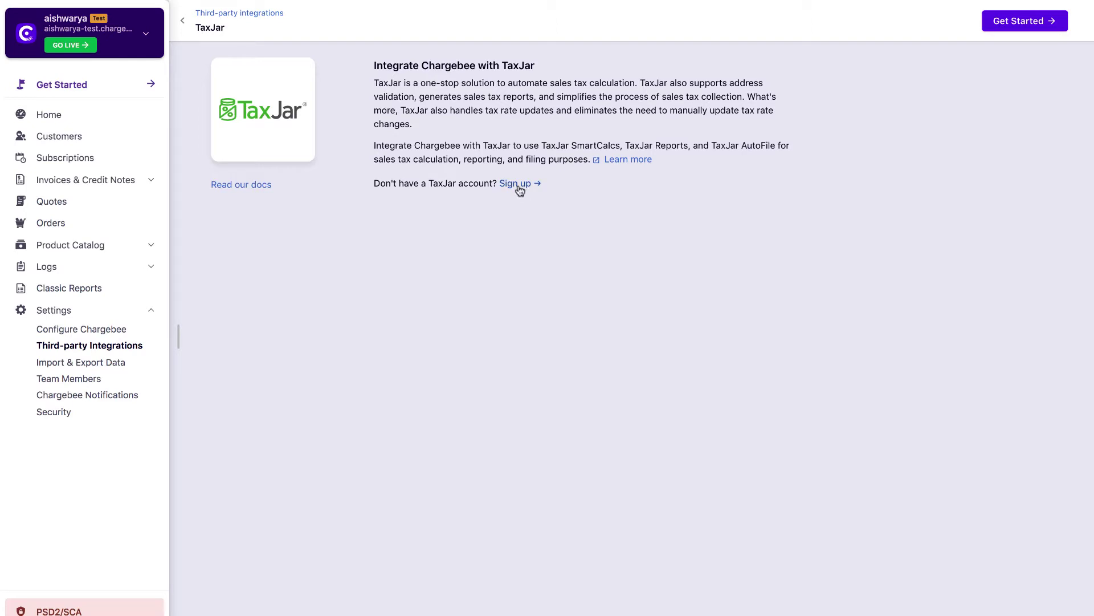
- Begin the TaxJar connection and paste the full-access TaxJar API token into the token field
{"action": "left_click", "coordinate": [1004, 23]}
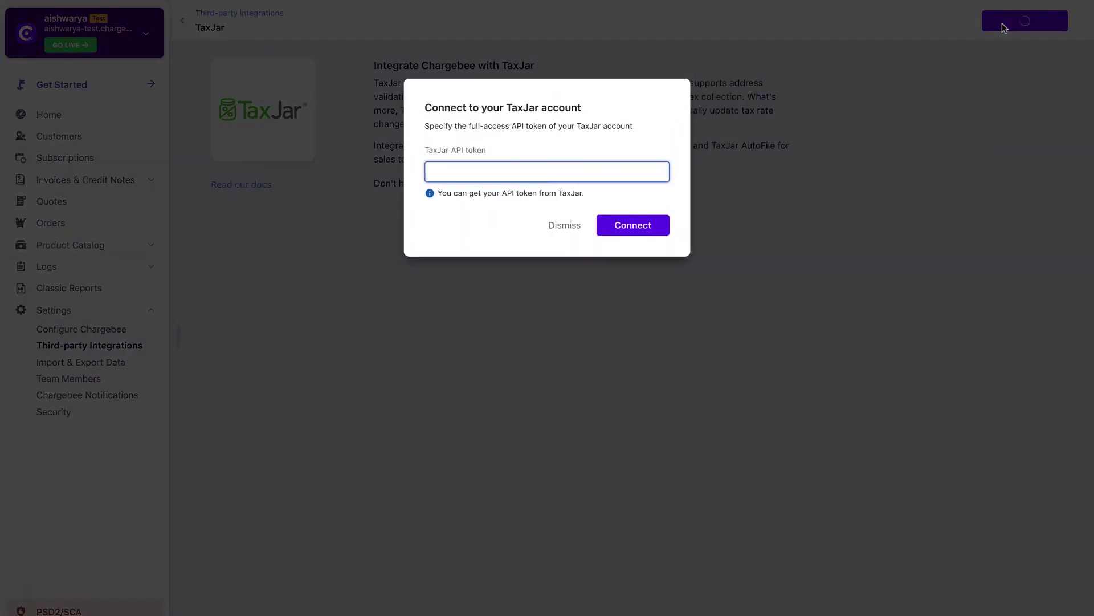
{"action": "key", "text": "ctrl+v"}
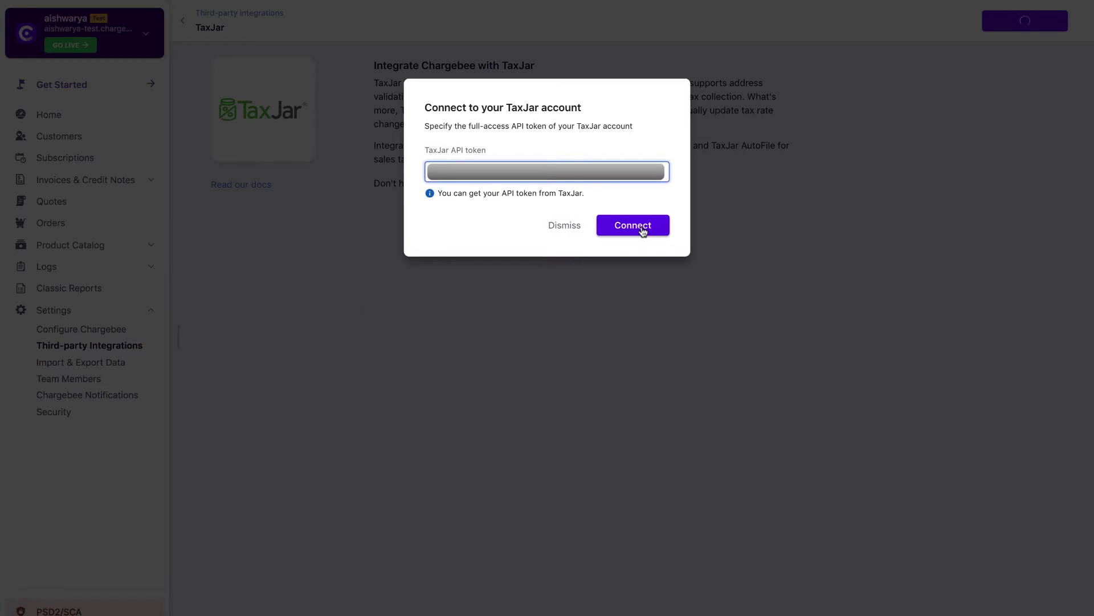
- Connect the TaxJar account, enable tax calculation from the three TaxJar nexus addresses, and proceed
{"action": "left_click", "coordinate": [643, 231]}
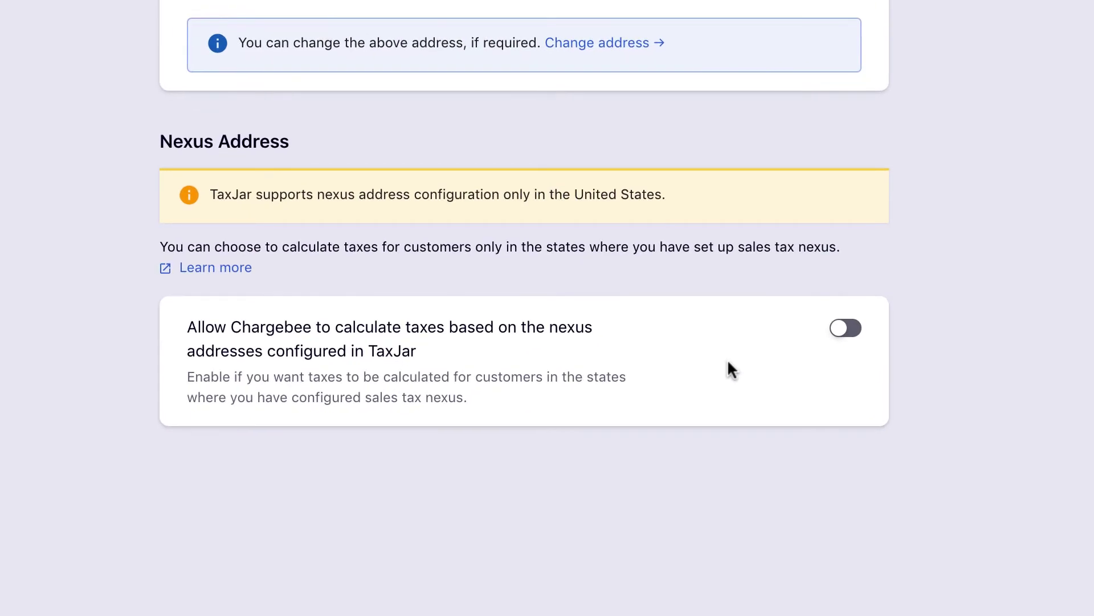
{"action": "left_click", "coordinate": [855, 332]}
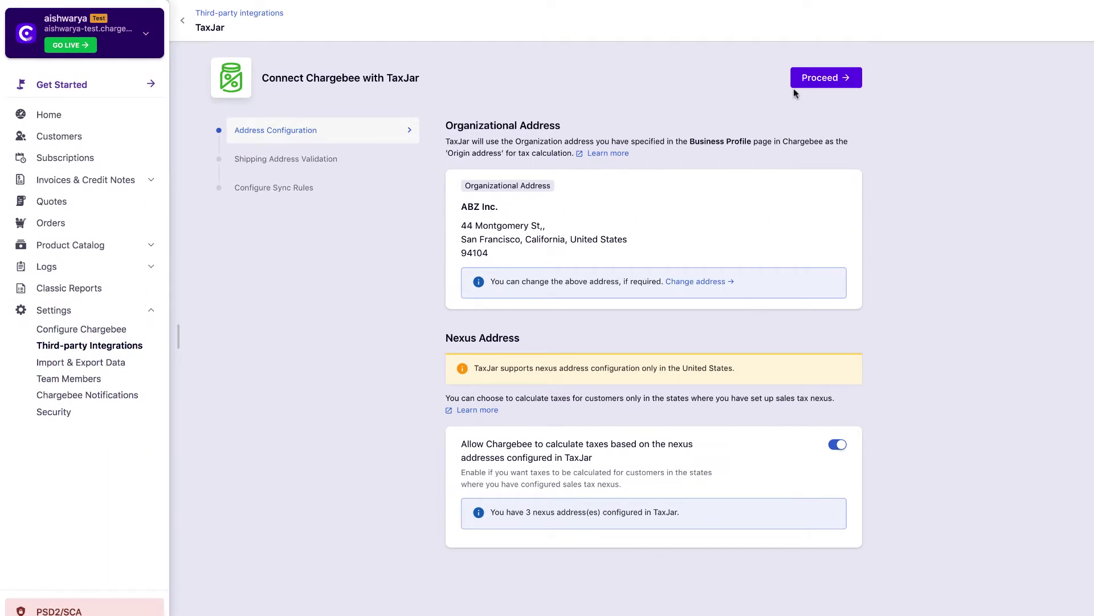
{"action": "left_click", "coordinate": [802, 81]}
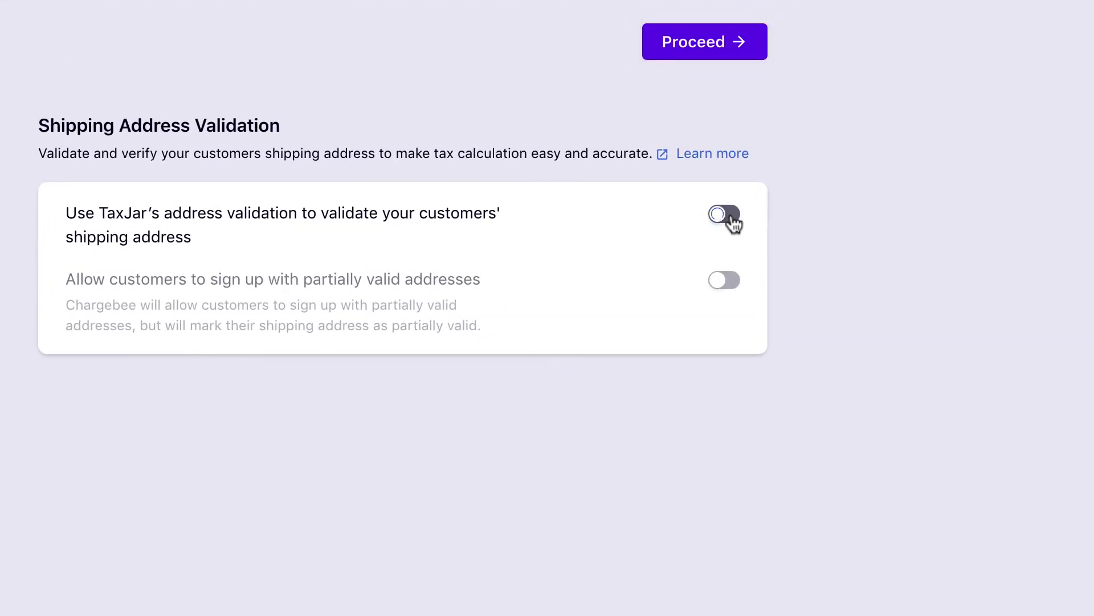
- Enable shipping address validation and allow sign-ups with partially valid addresses, then proceed
{"action": "left_click", "coordinate": [733, 220]}
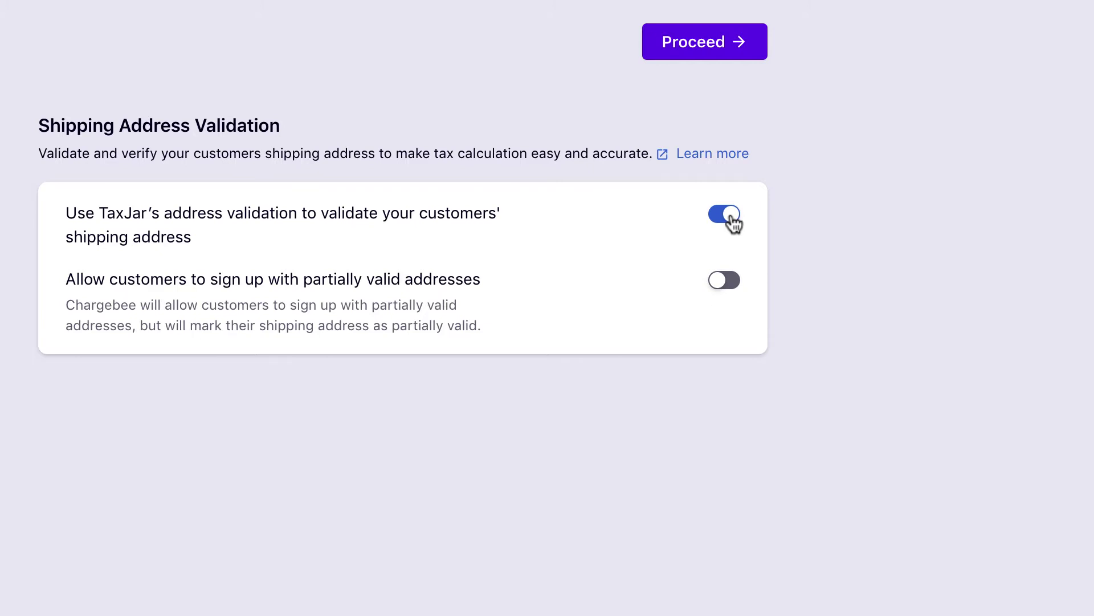
{"action": "left_click", "coordinate": [732, 285]}
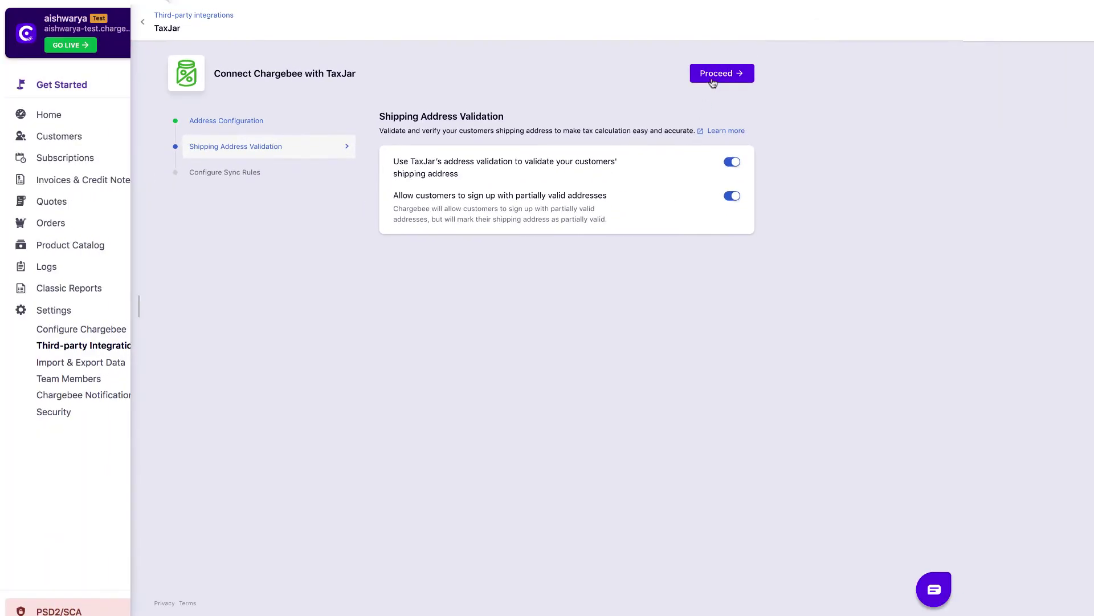
{"action": "left_click", "coordinate": [715, 80]}
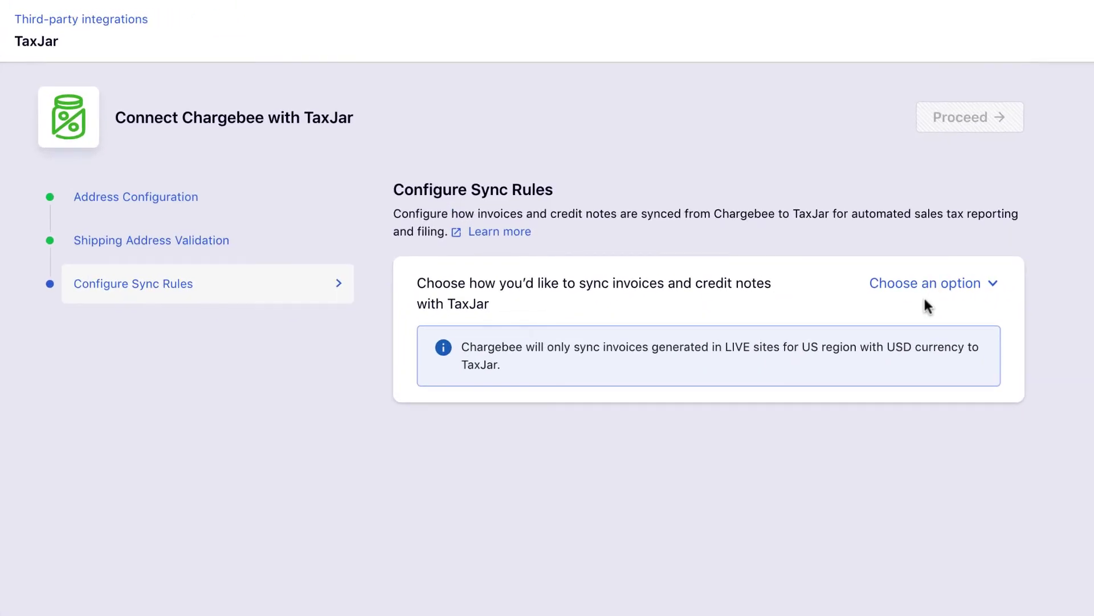
- Set the sync rule to 'Sync all invoices and credit notes' and complete the integration
{"action": "left_click", "coordinate": [928, 288]}
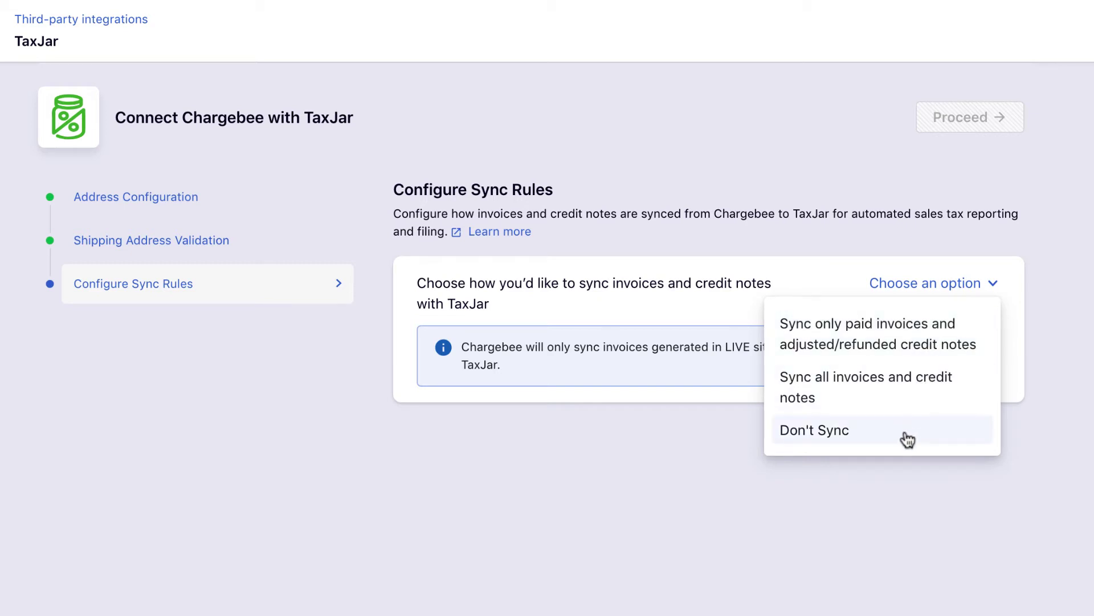
{"action": "left_click", "coordinate": [908, 397]}
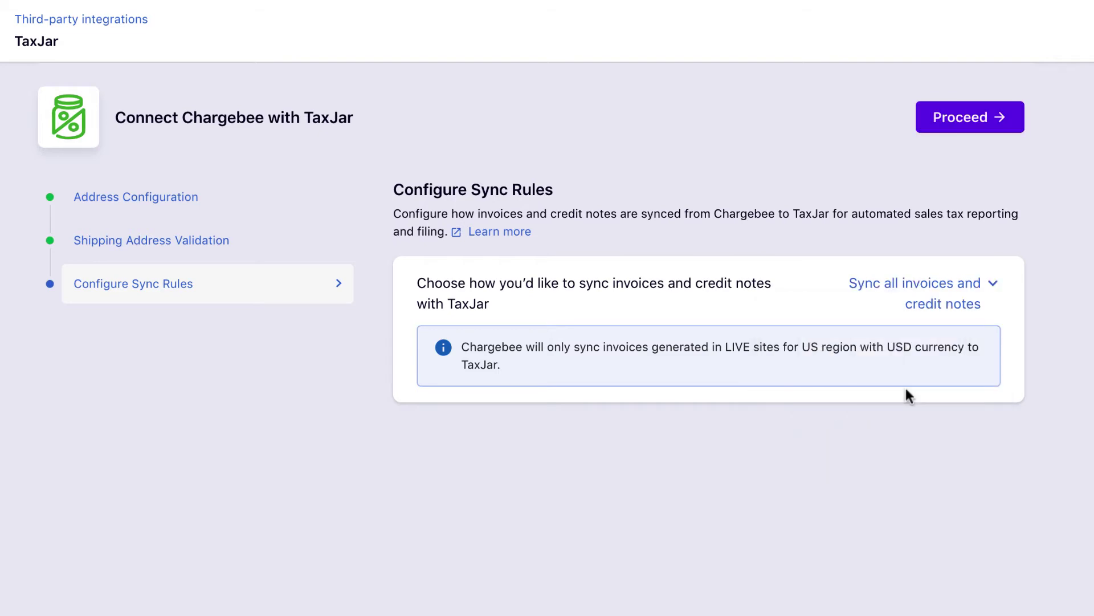
{"action": "left_click", "coordinate": [838, 83]}
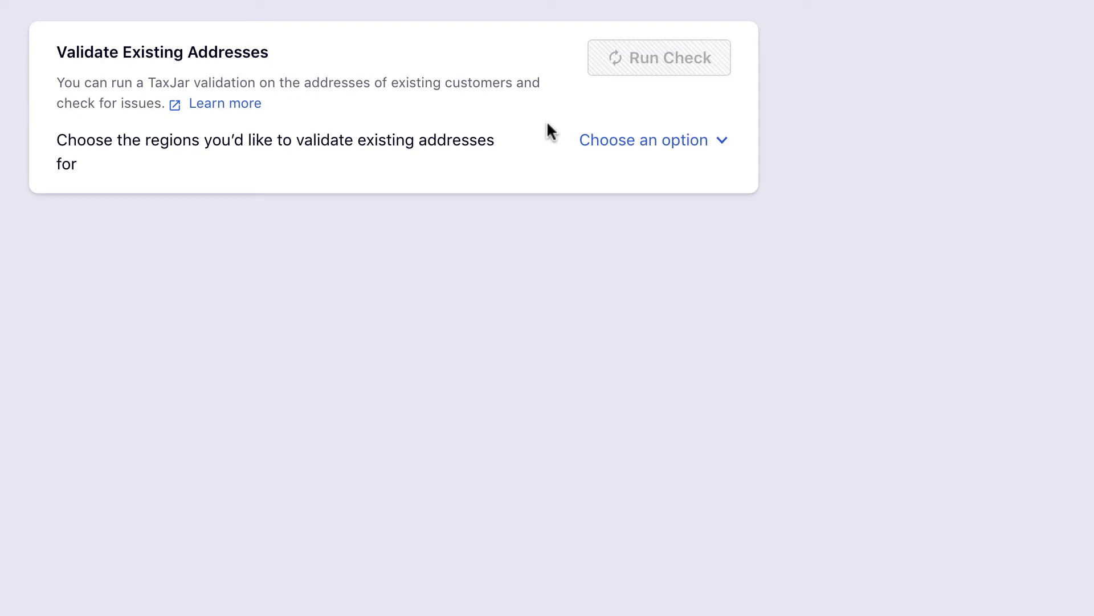
- Run an address check on existing customers with United States selected as the region
{"action": "left_click", "coordinate": [634, 146]}
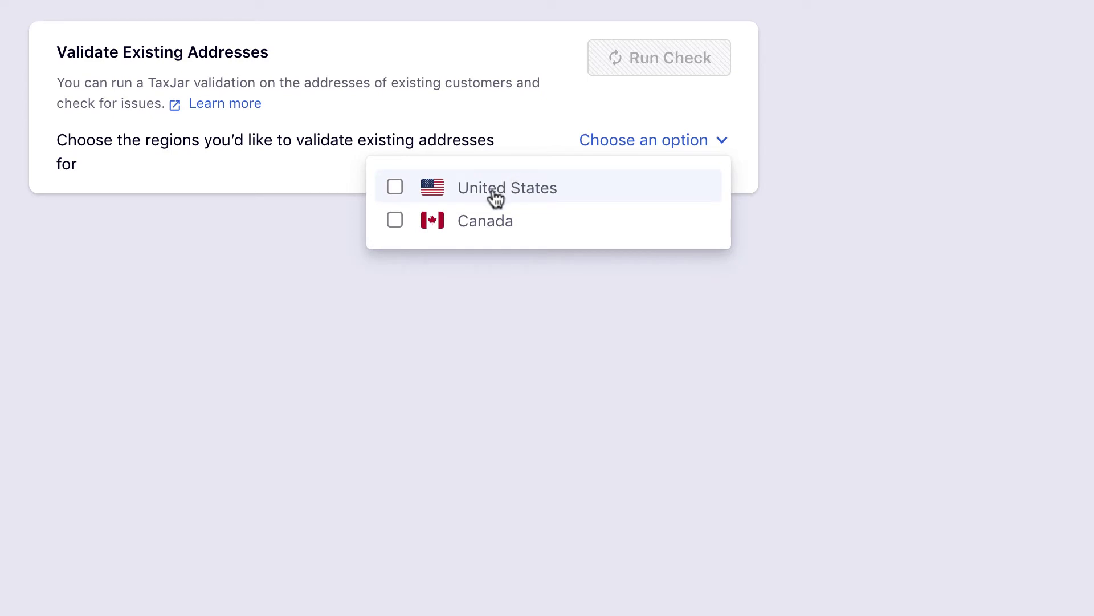
{"action": "left_click", "coordinate": [399, 188]}
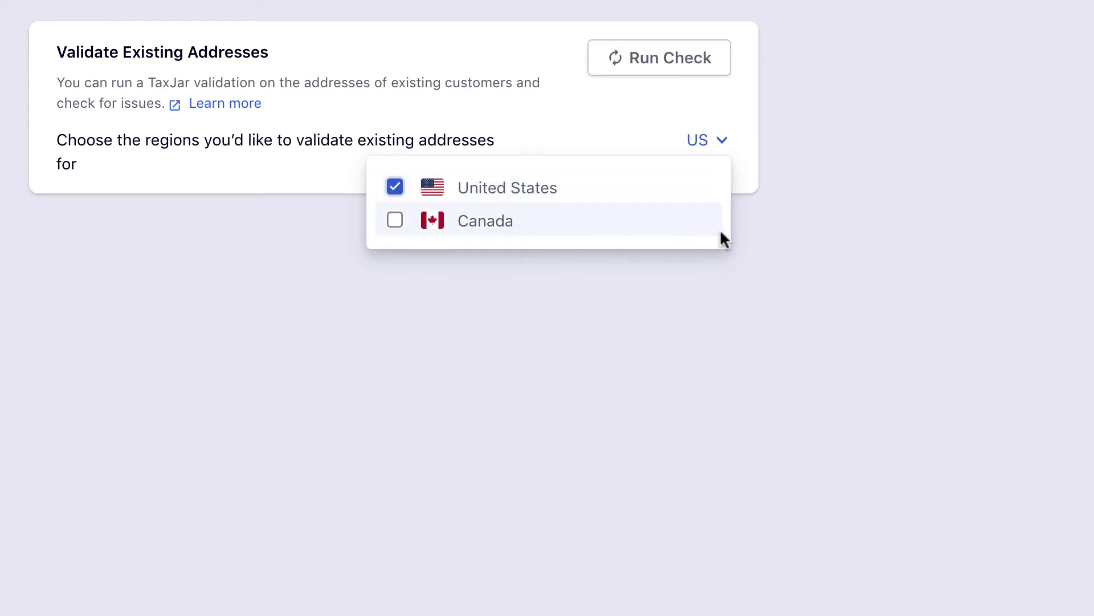
{"action": "left_click", "coordinate": [653, 62]}
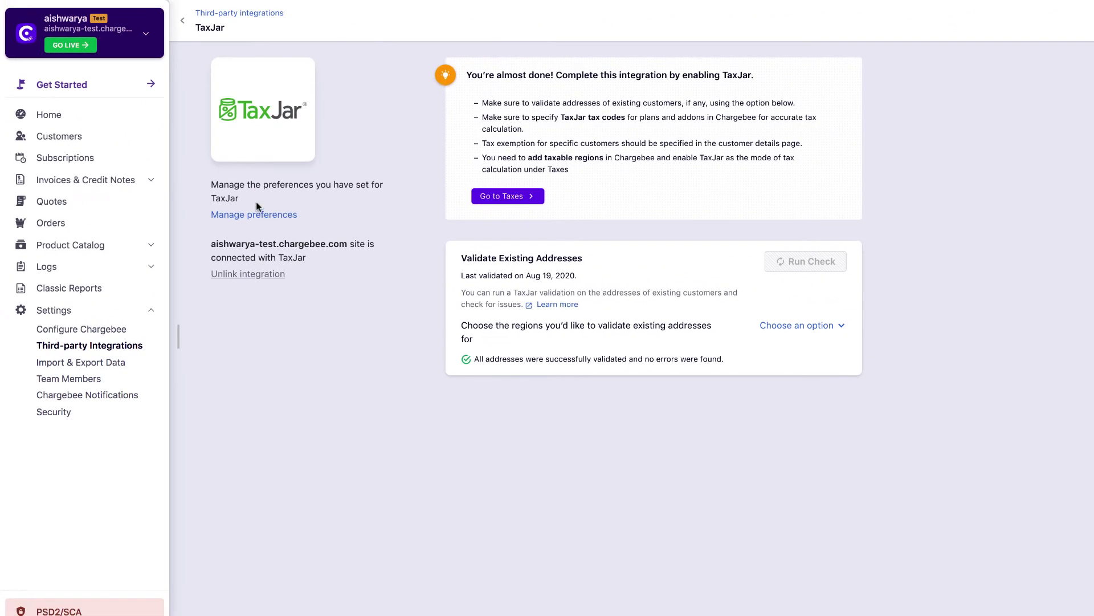
- Edit the Enterprise plan and tick 'This plan is subject to taxes', exposing the TaxJar Product Code field
{"action": "left_click", "coordinate": [86, 245]}
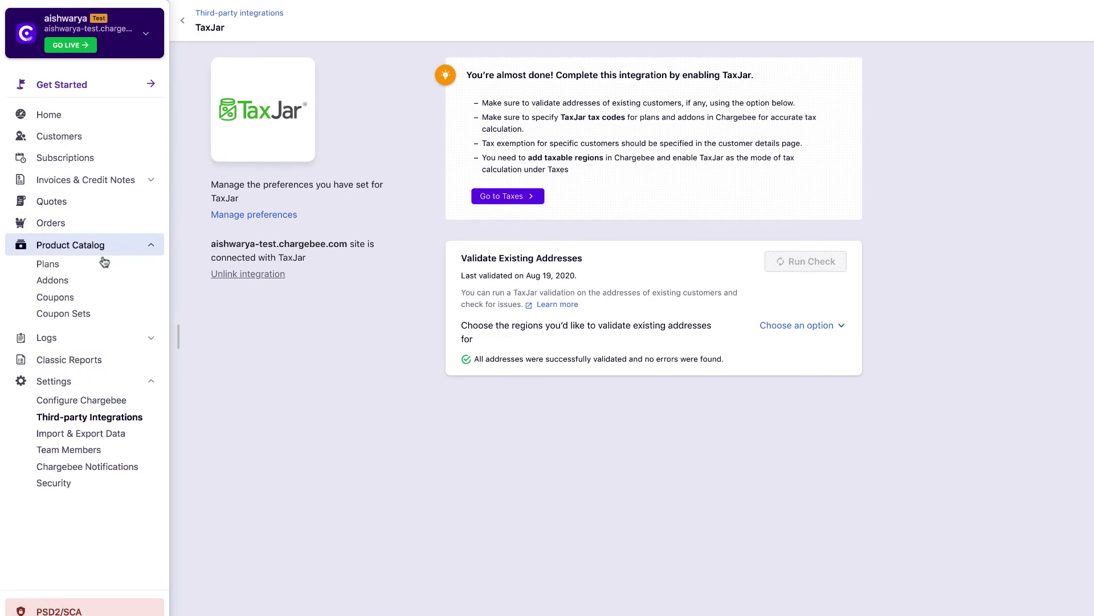
{"action": "left_click", "coordinate": [103, 265]}
{"action": "left_click", "coordinate": [322, 224]}
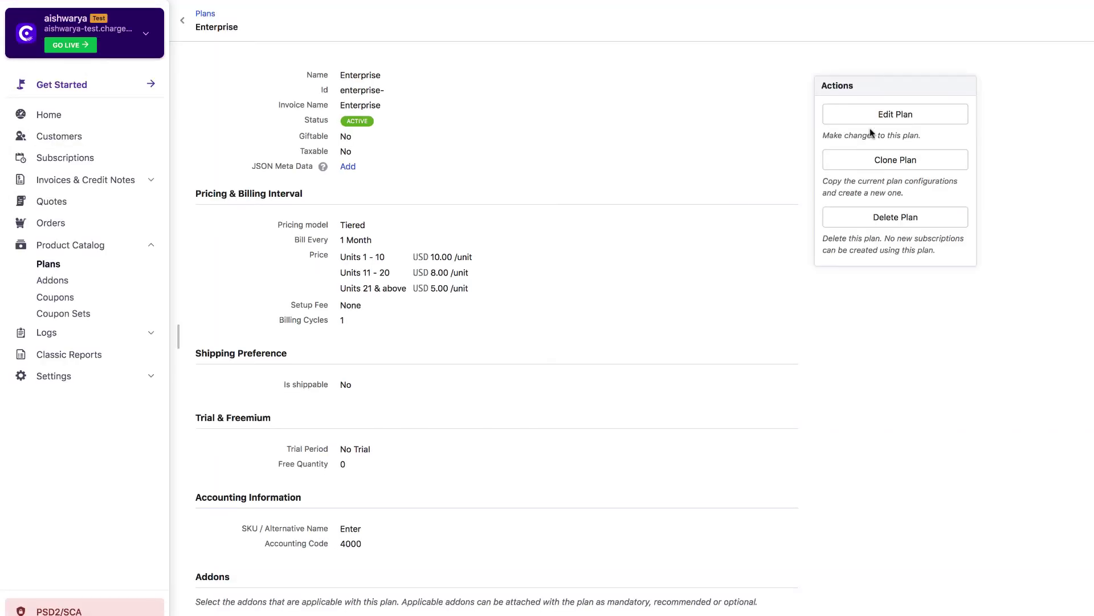
{"action": "left_click", "coordinate": [884, 115]}
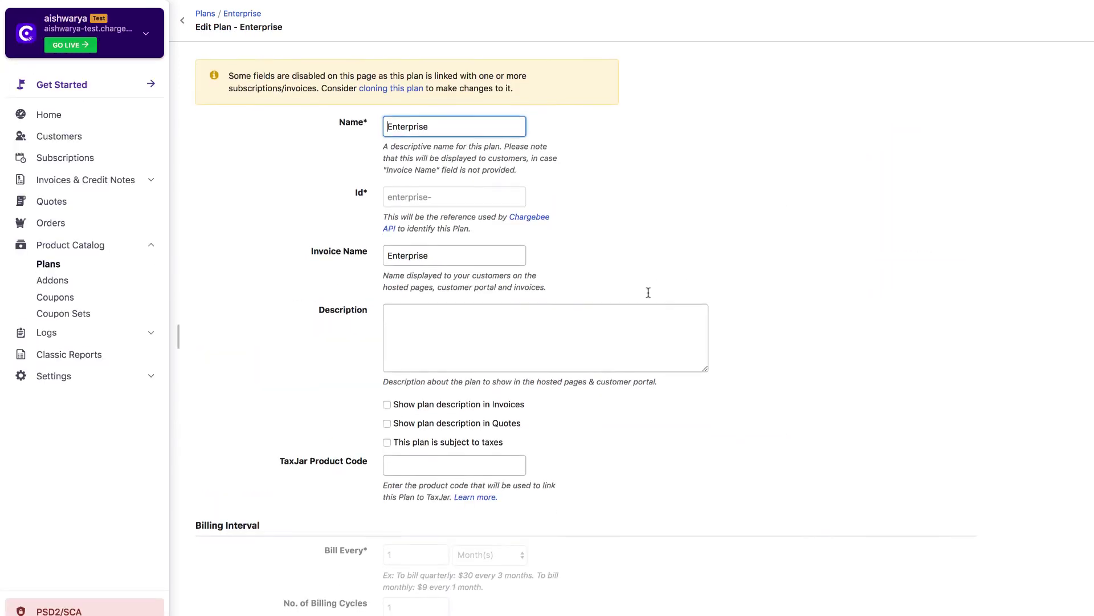
{"action": "left_click", "coordinate": [387, 443]}
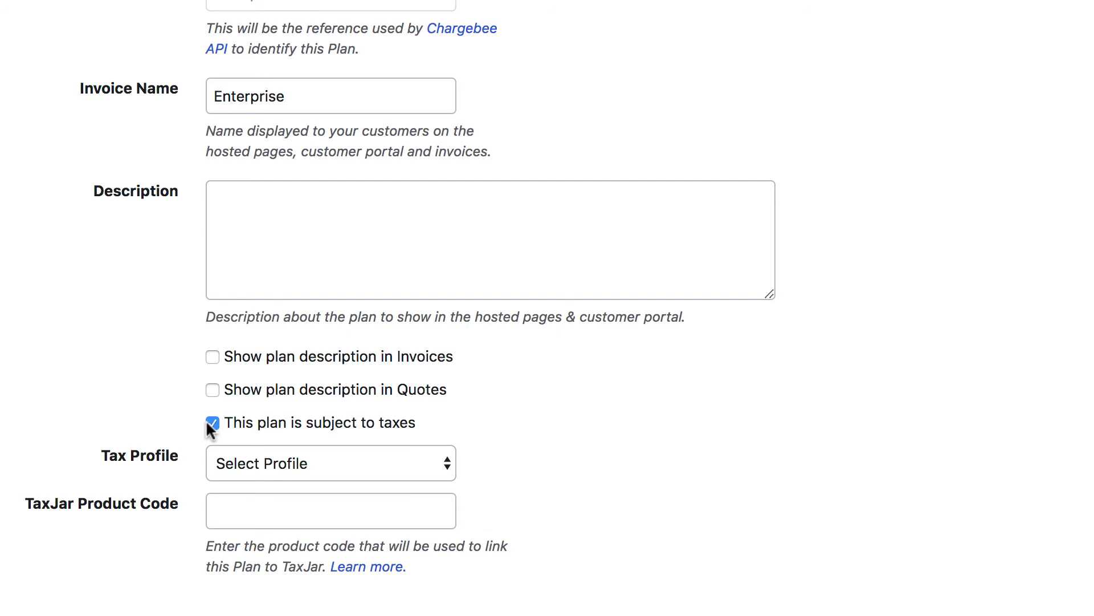
{"action": "left_click", "coordinate": [257, 512]}
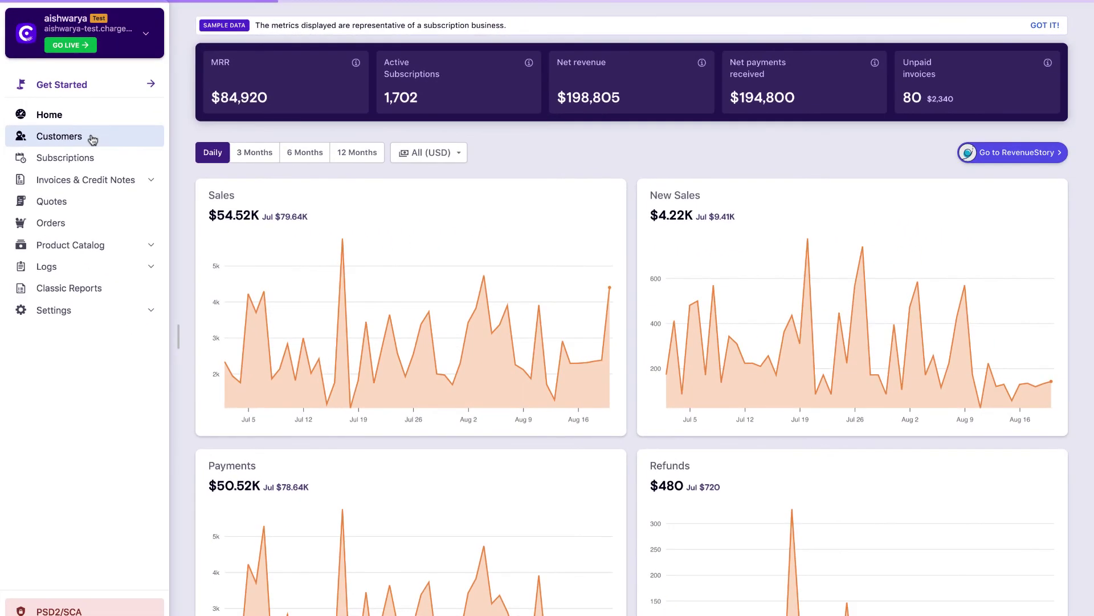
- Mark the customer tax exempt with Government as the TaxJar exemption category, then open Configure Chargebee
{"action": "left_click", "coordinate": [92, 140]}
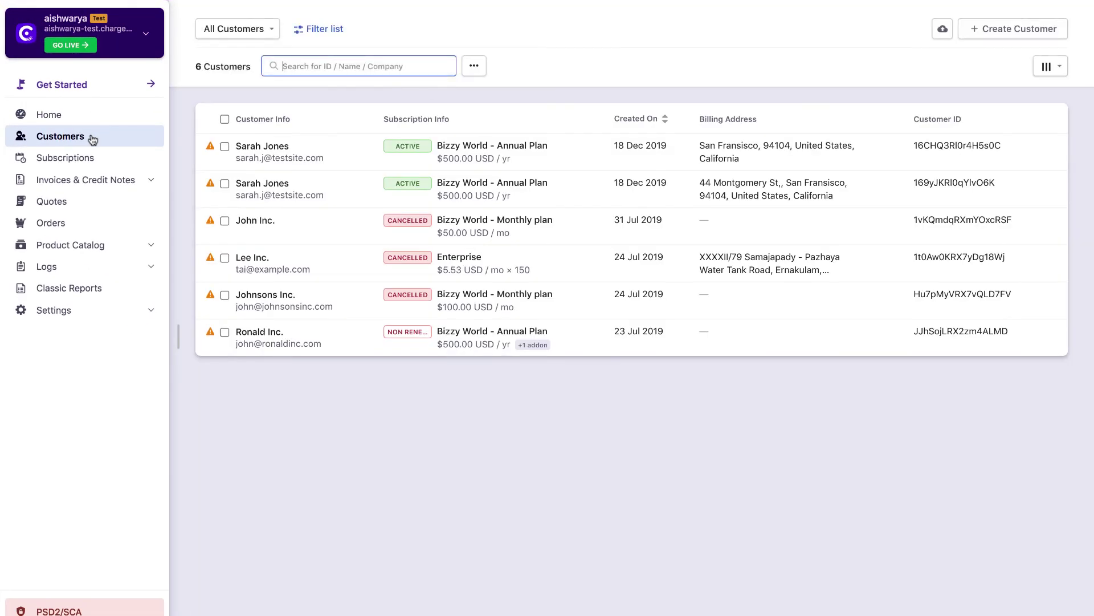
{"action": "left_click", "coordinate": [249, 224]}
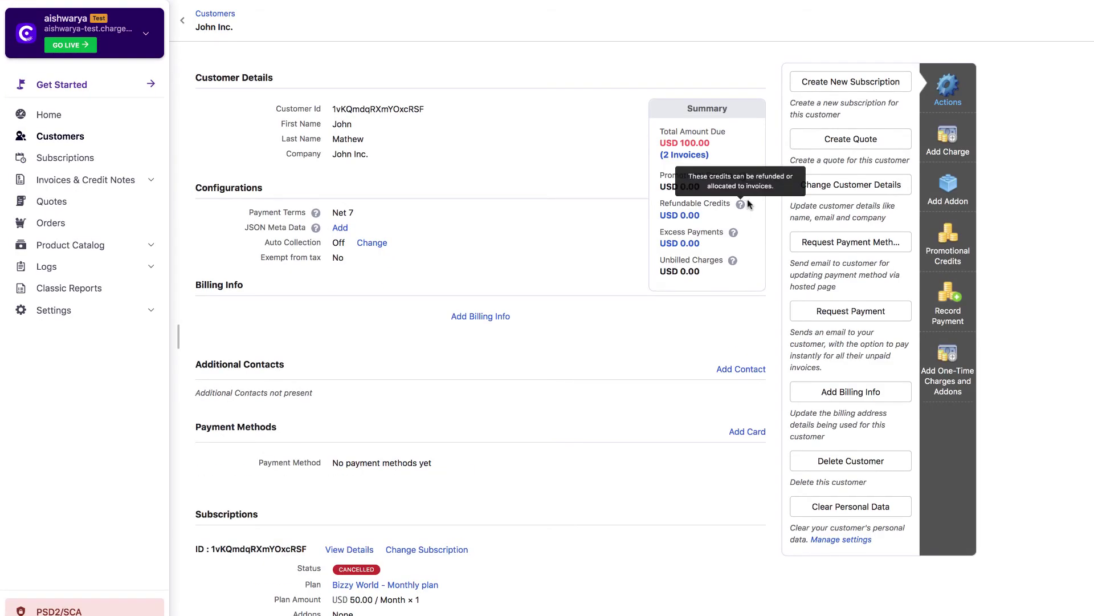
{"action": "left_click", "coordinate": [818, 188]}
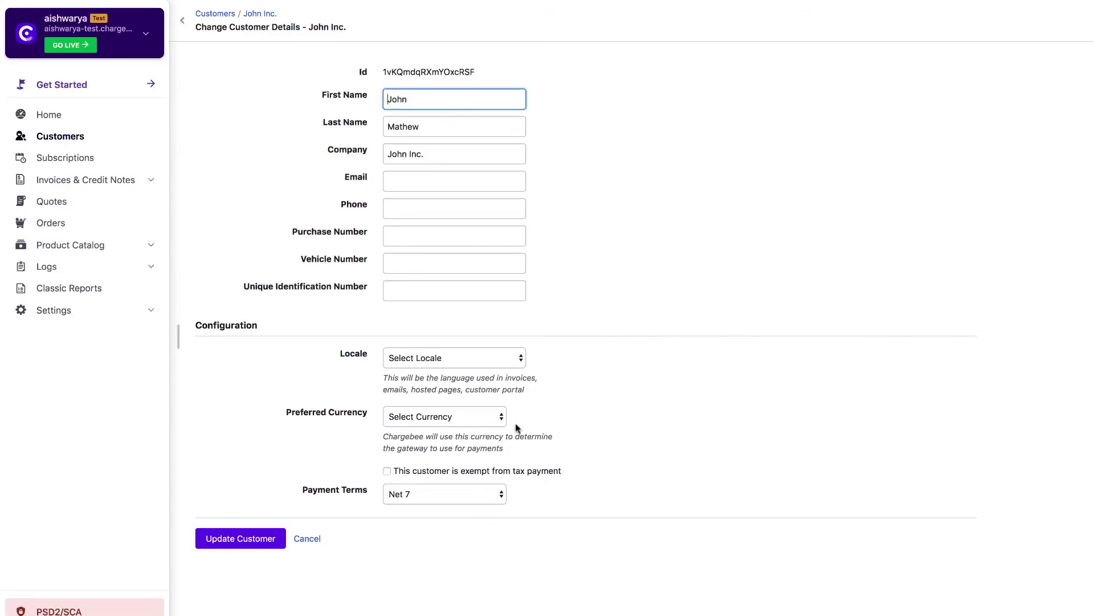
{"action": "left_click", "coordinate": [387, 470]}
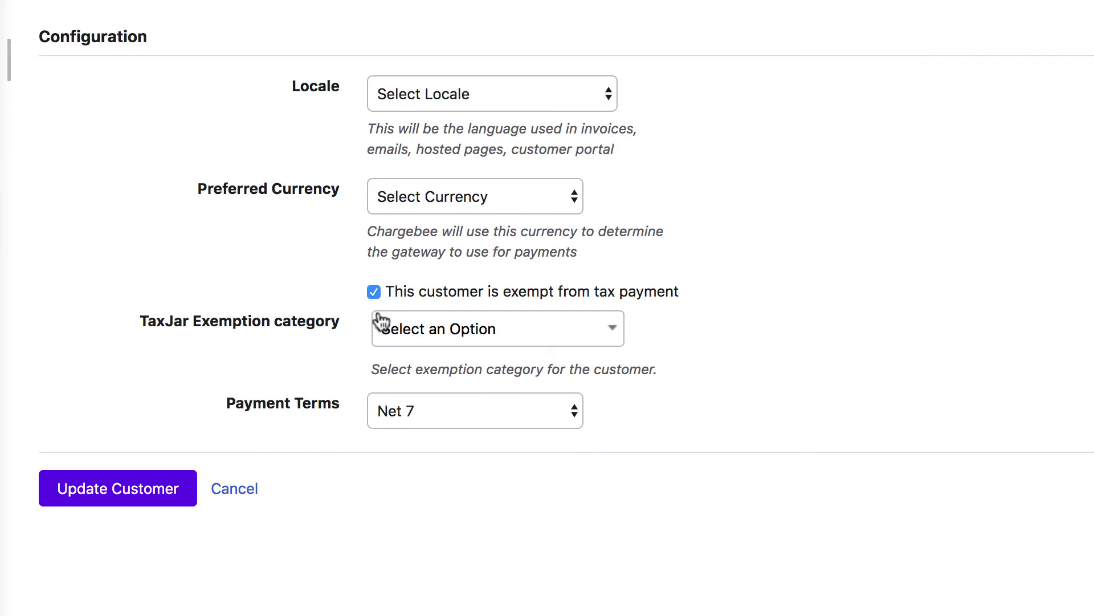
{"action": "left_click", "coordinate": [500, 342]}
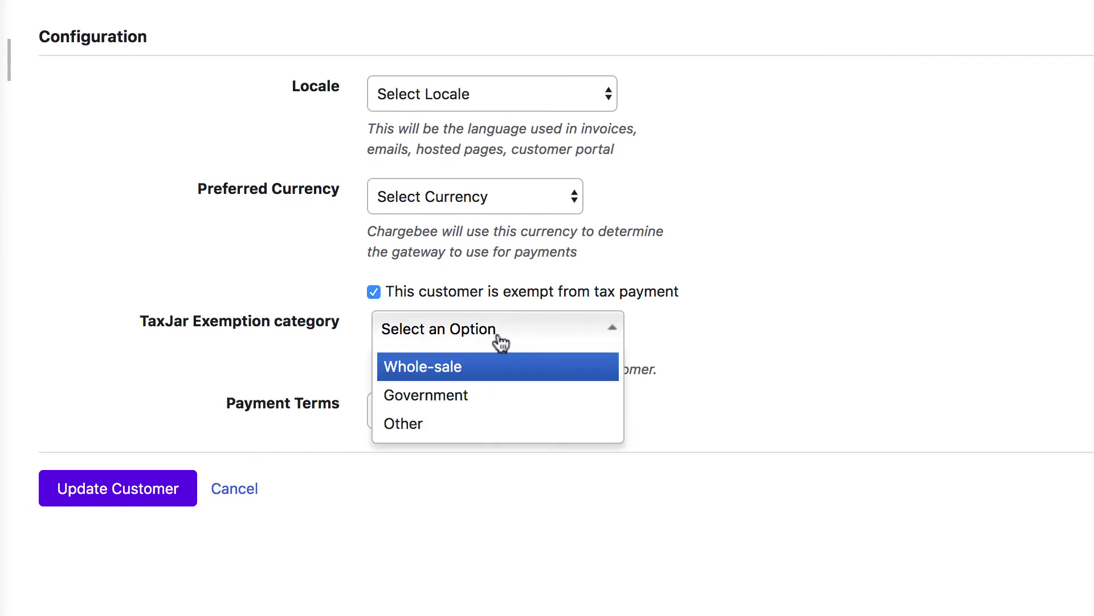
{"action": "left_click", "coordinate": [496, 397]}
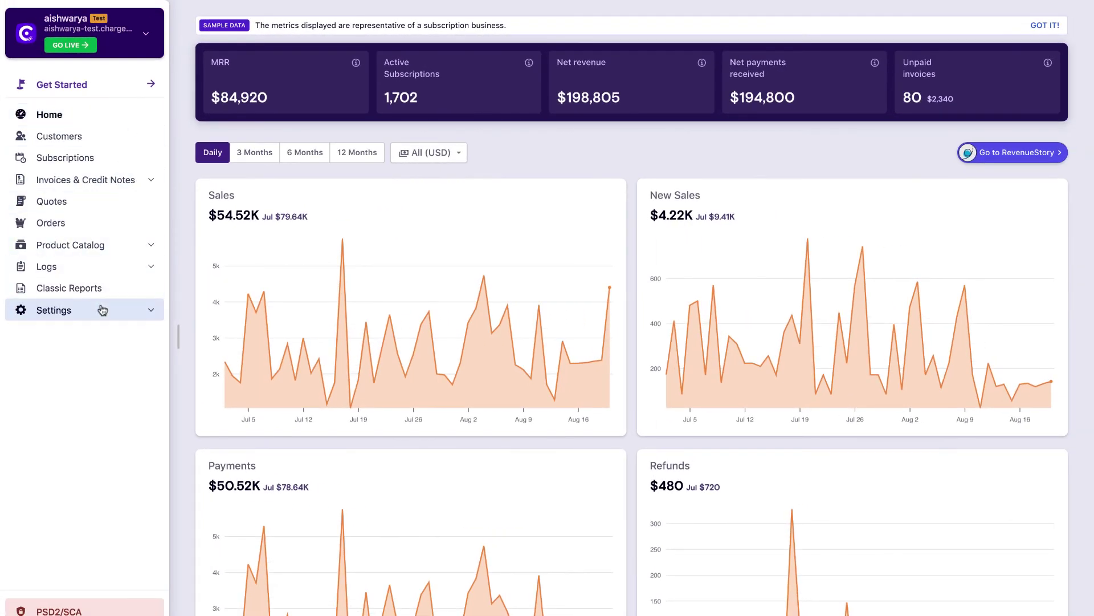
{"action": "left_click", "coordinate": [102, 310]}
{"action": "left_click", "coordinate": [103, 333]}
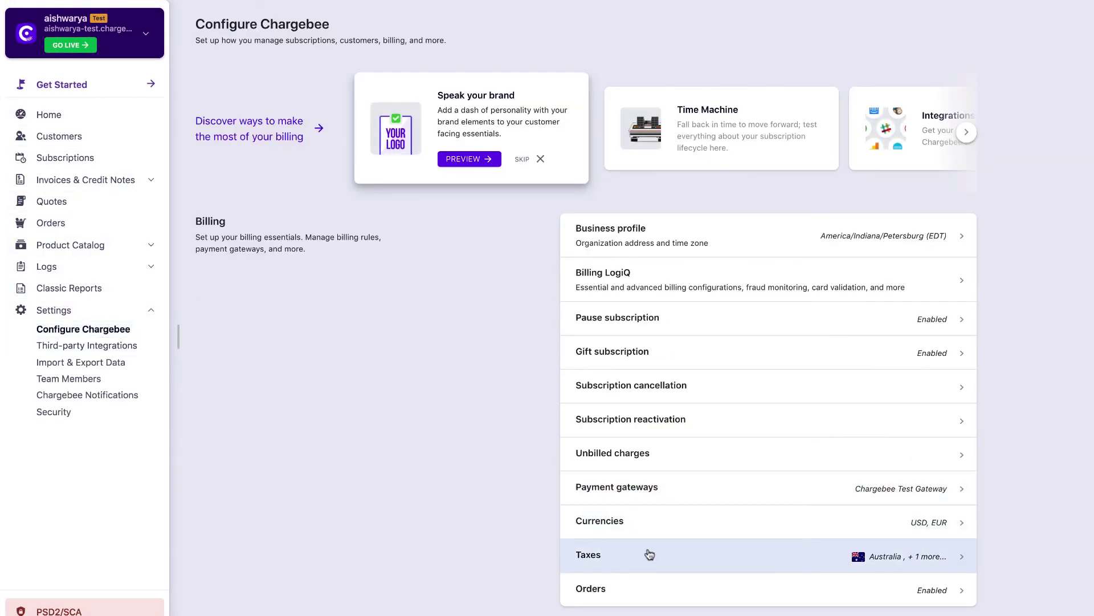
- Set the United States tax region's configuration mode to TaxJar
{"action": "left_click", "coordinate": [664, 560]}
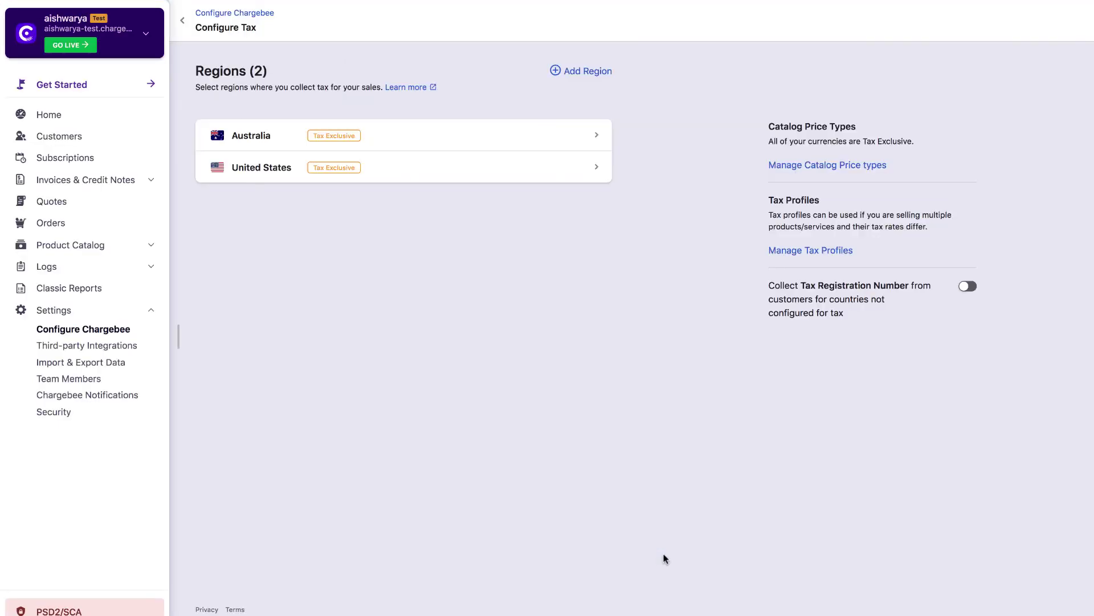
{"action": "left_click", "coordinate": [444, 176]}
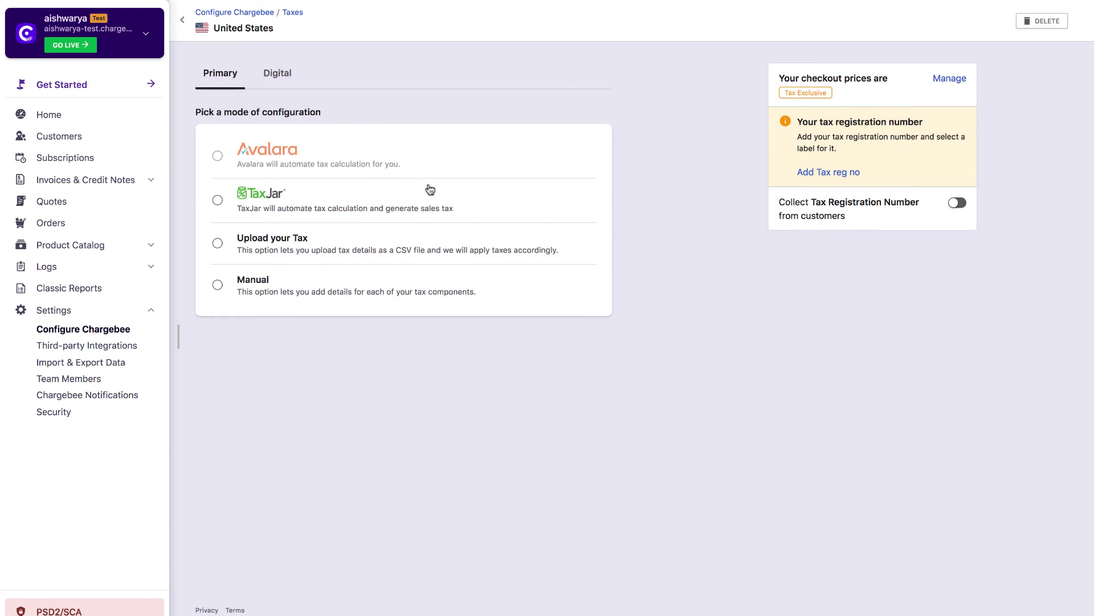
{"action": "left_click", "coordinate": [218, 201]}
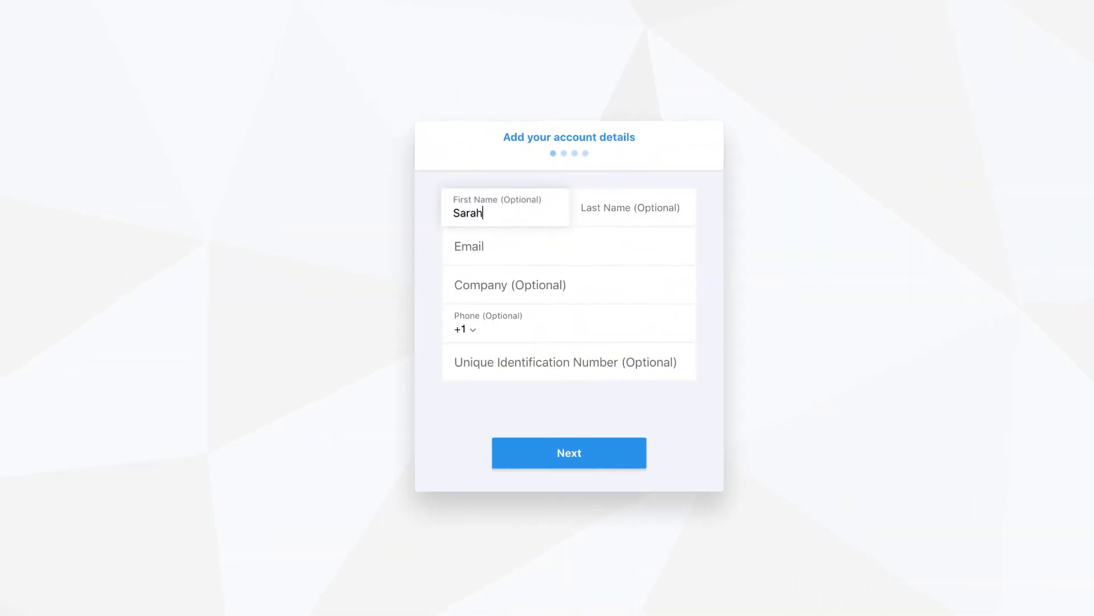
- Enter the customer's last name and e-mail address in the checkout and continue
{"action": "left_click", "coordinate": [608, 208]}
{"action": "left_click", "coordinate": [568, 244]}
{"action": "left_click", "coordinate": [542, 459]}
- Fill in the billing first name, last name and first address line, and submit
{"action": "left_click", "coordinate": [611, 207]}
{"action": "type", "text": "J"}
{"action": "left_click", "coordinate": [572, 241]}
{"action": "left_click", "coordinate": [578, 462]}
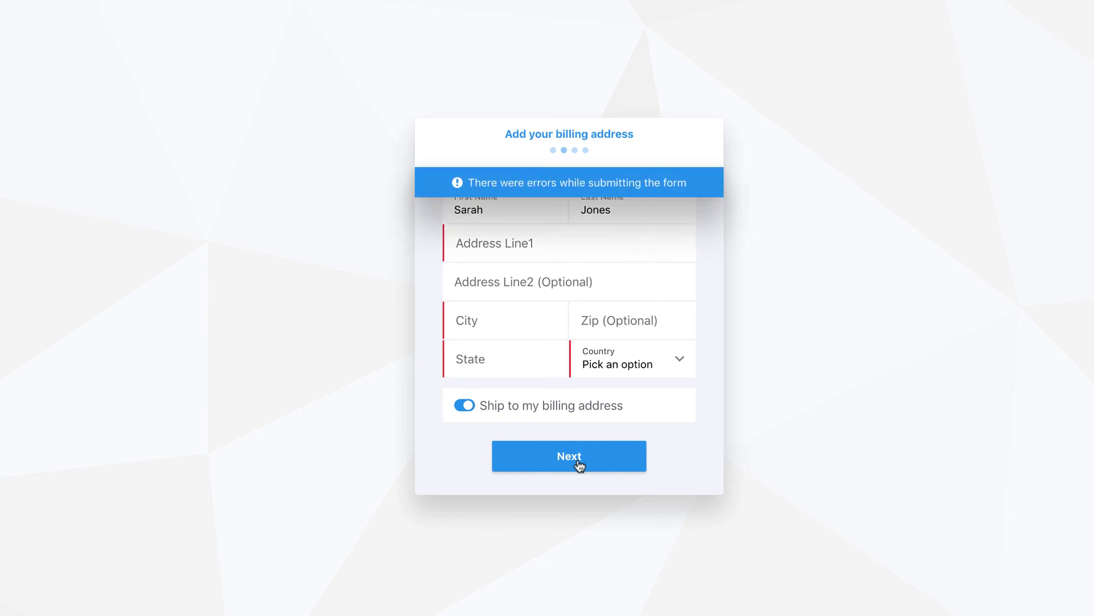
{"action": "left_click", "coordinate": [513, 253]}
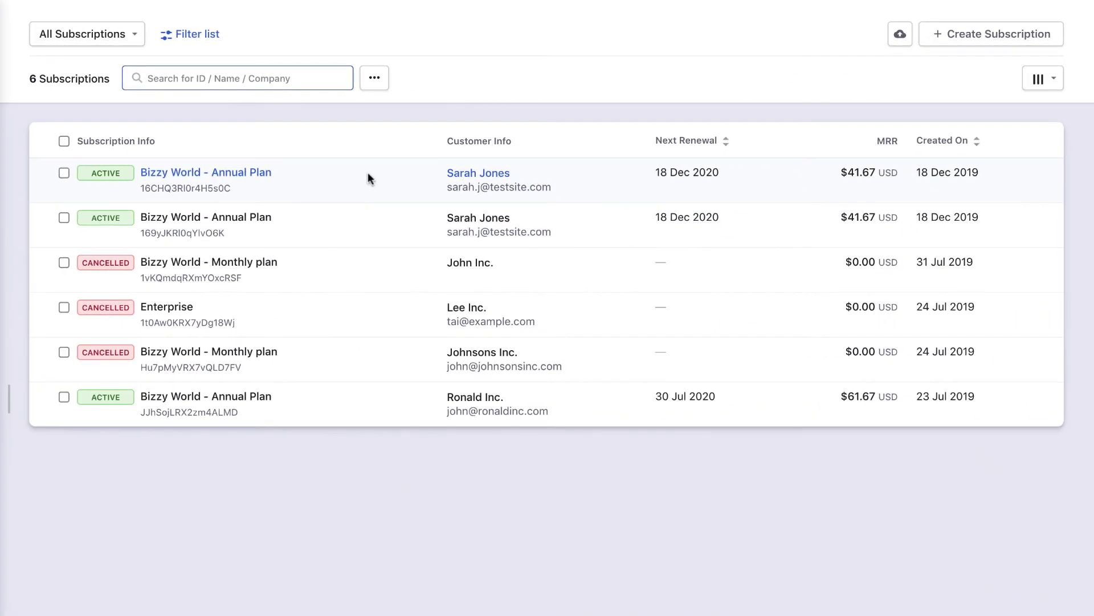
- Open the new Annual Plan subscription's invoice 28 and scroll to its $42.50 California taxes
{"action": "left_click", "coordinate": [219, 179]}
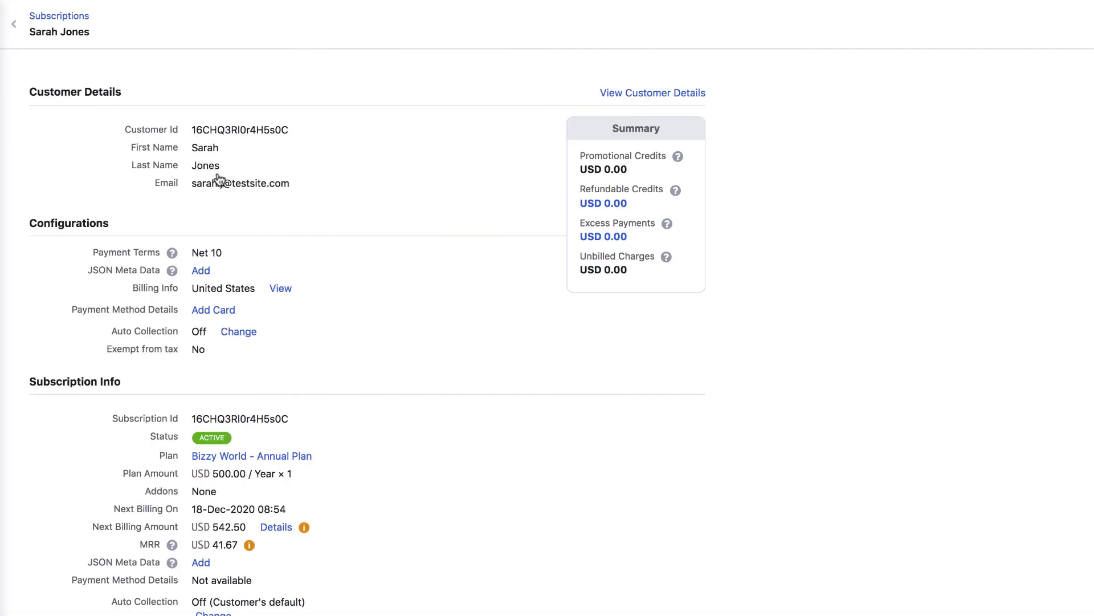
{"action": "scroll", "coordinate": [422, 340], "scroll_direction": "down", "scroll_amount": 10}
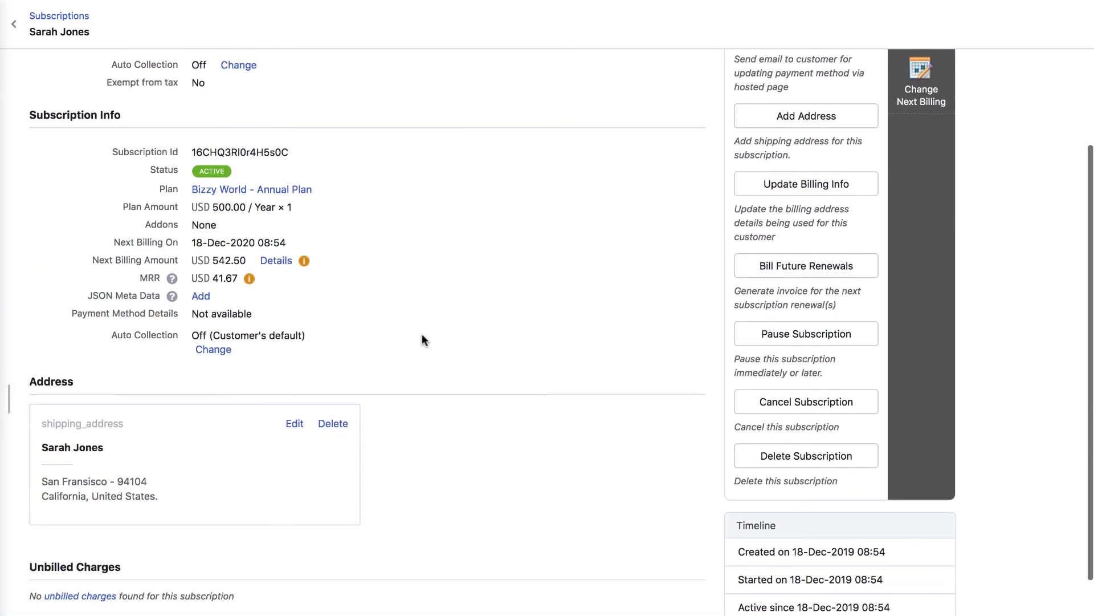
{"action": "left_click", "coordinate": [102, 400]}
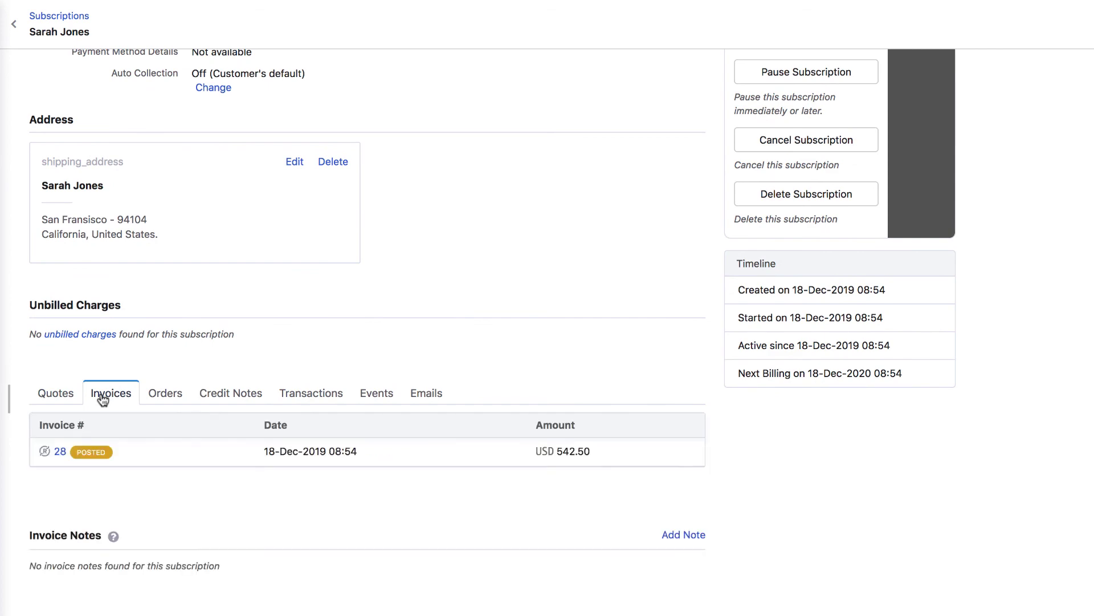
{"action": "left_click", "coordinate": [60, 452]}
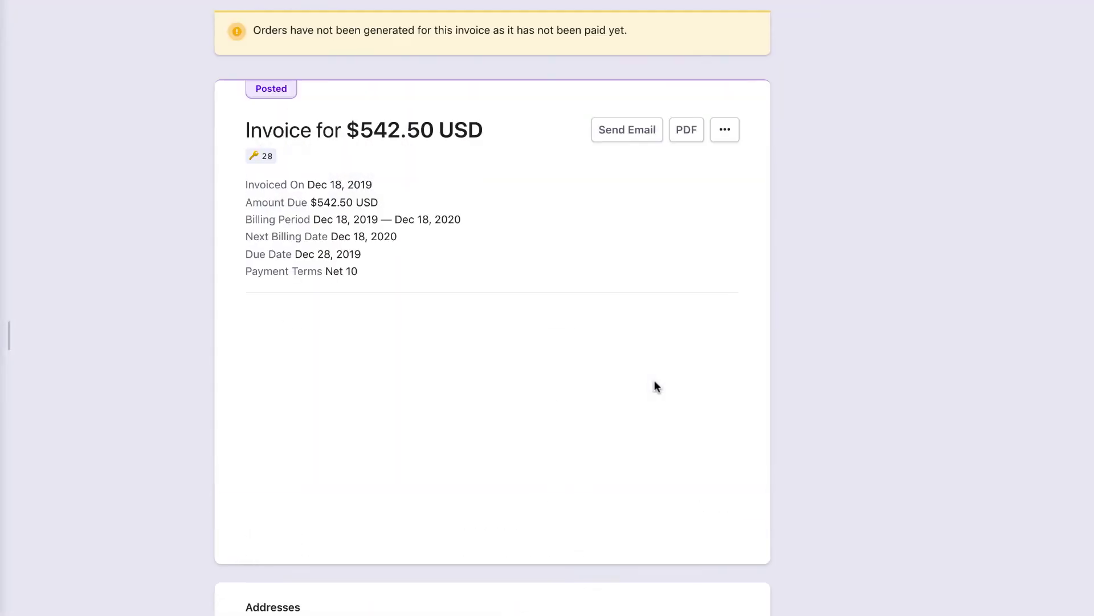
{"action": "scroll", "coordinate": [655, 381], "scroll_direction": "down", "scroll_amount": 3}
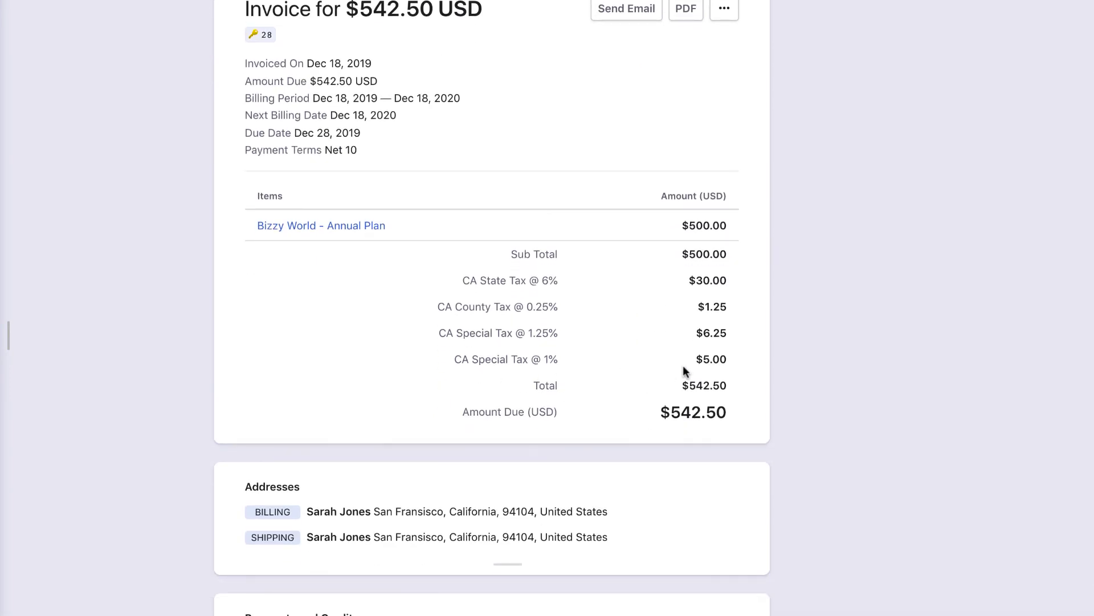